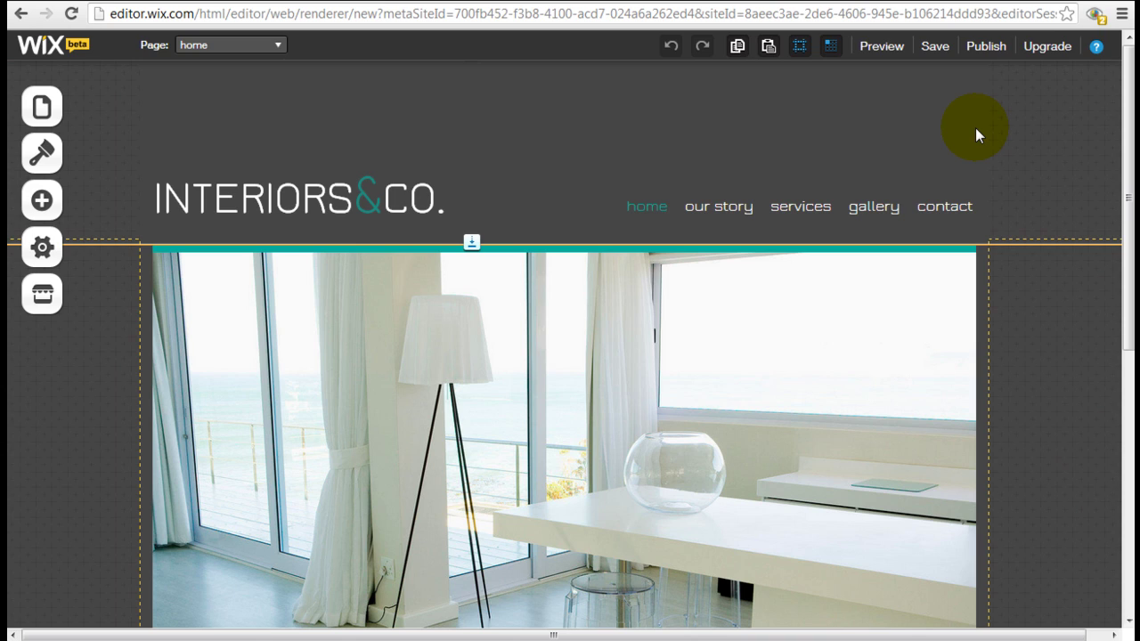
Step: Scroll down through the Interiors&Co template page to review its content
left_click(1053, 156)
scroll(1109, 157, "down", 4)
scroll(1131, 351, "down", 1)
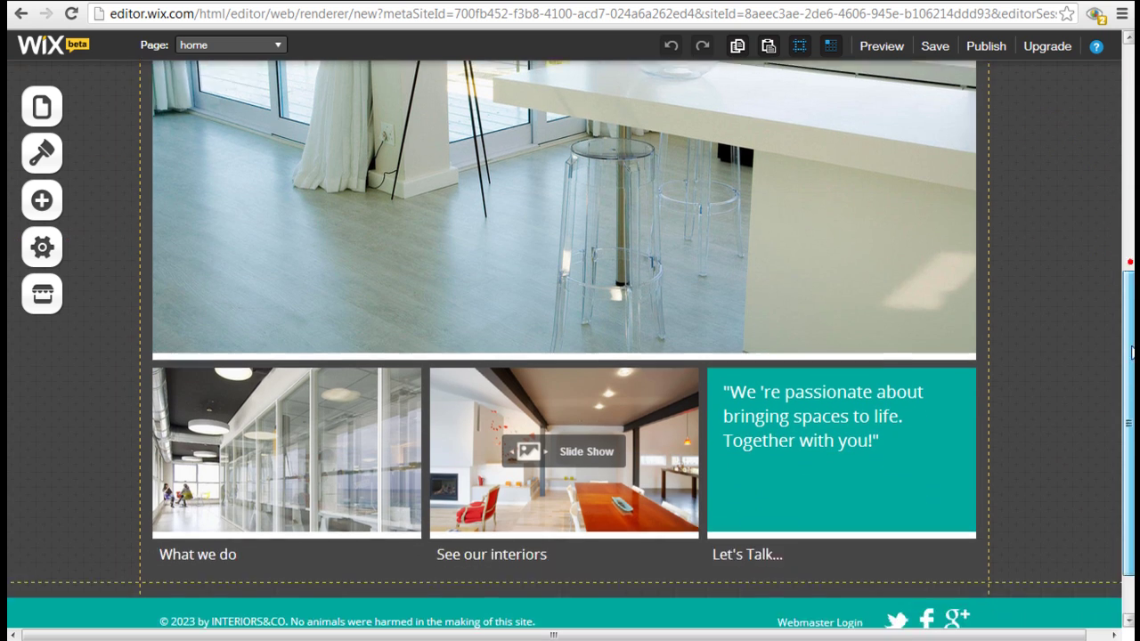
left_click_drag(1126, 395, 1123, 75)
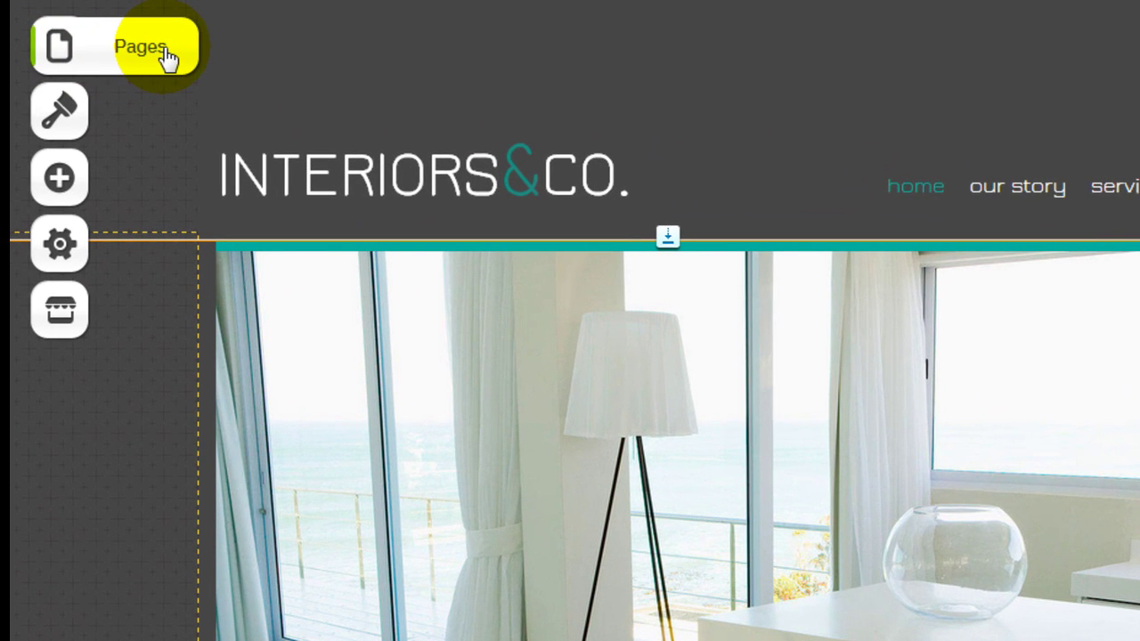
Step: Rename the 'our story' page to Example1 in its page settings
left_click(167, 54)
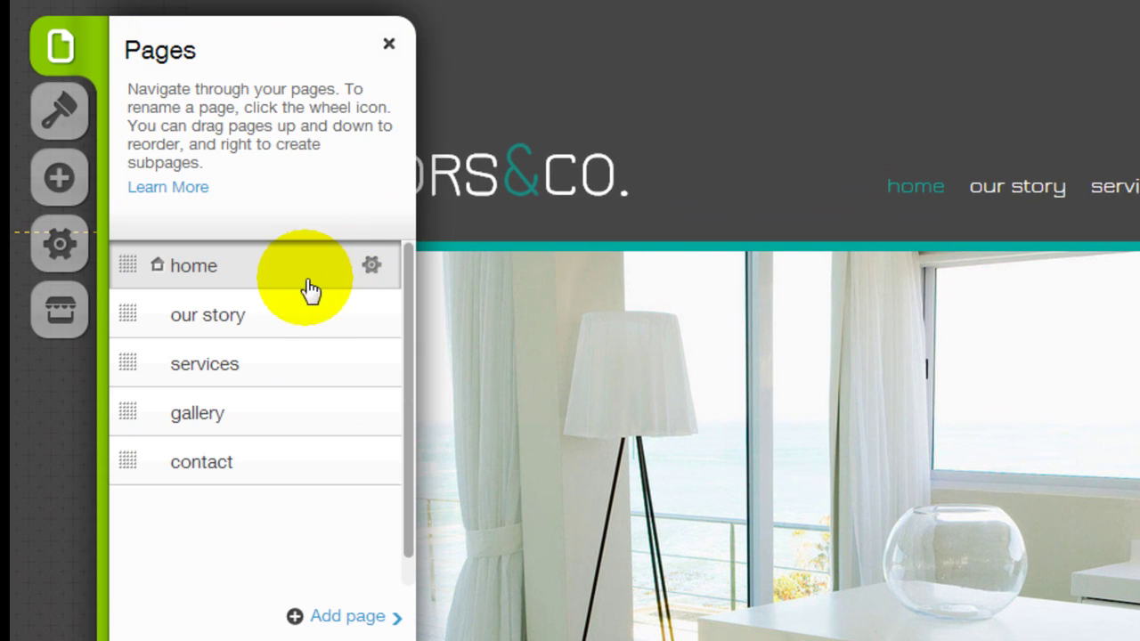
mouse_move(258, 315)
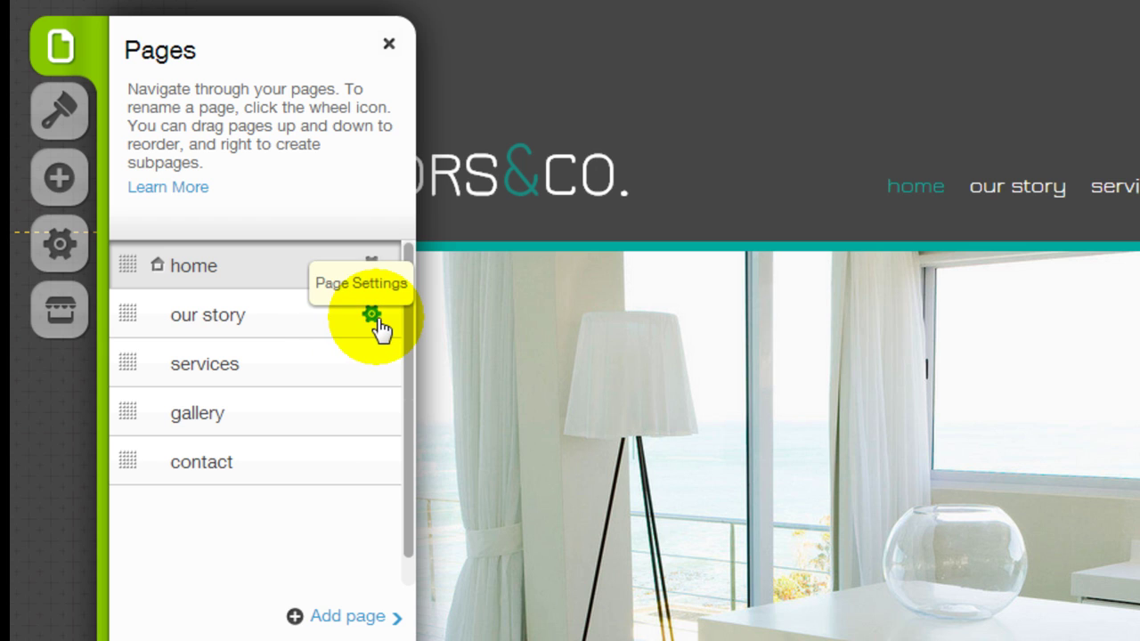
left_click(372, 316)
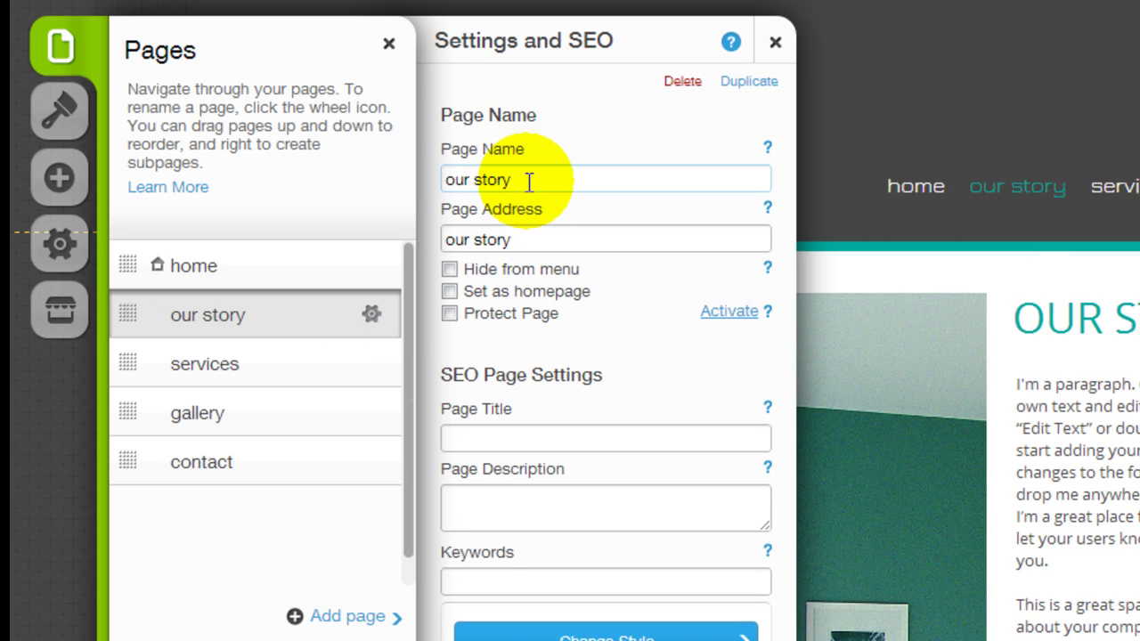
triple_click(509, 179)
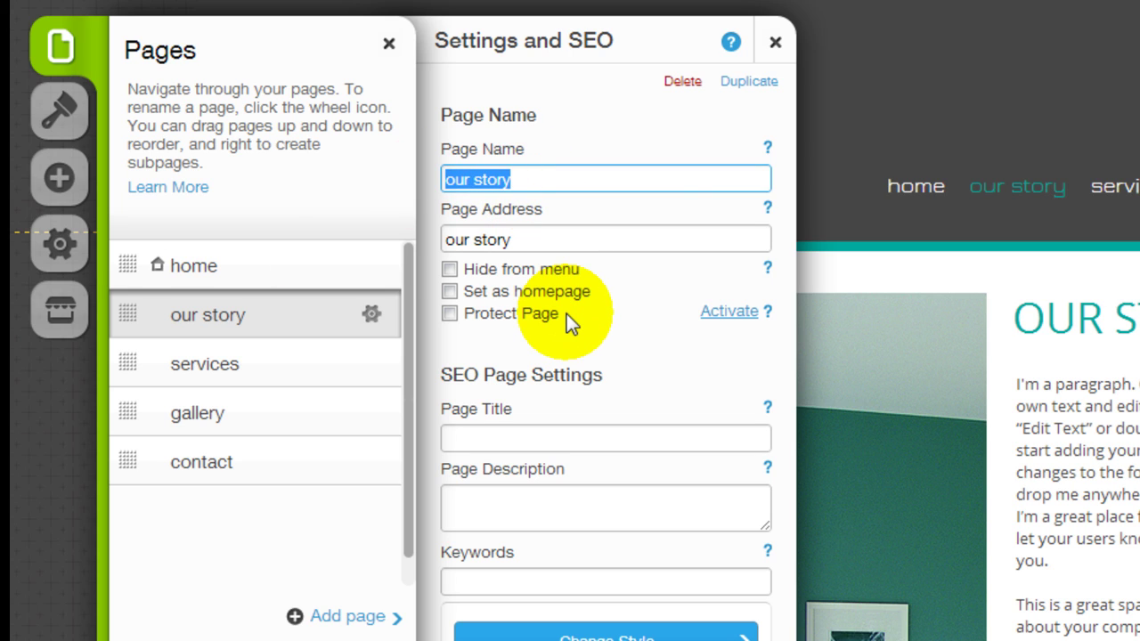
type("Exampl")
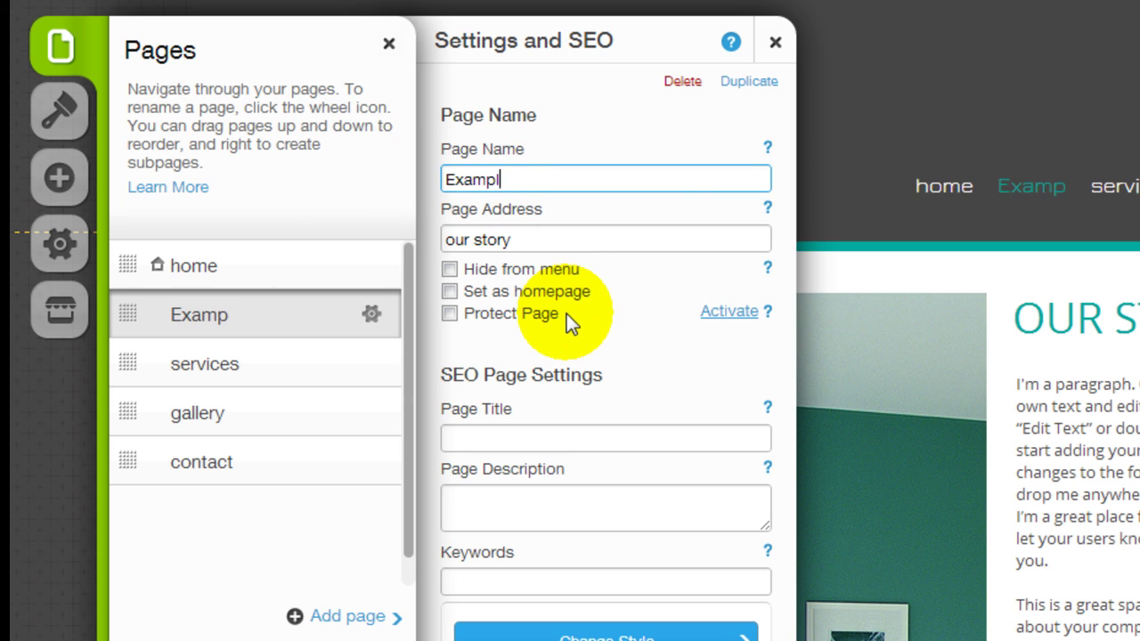
type("e1")
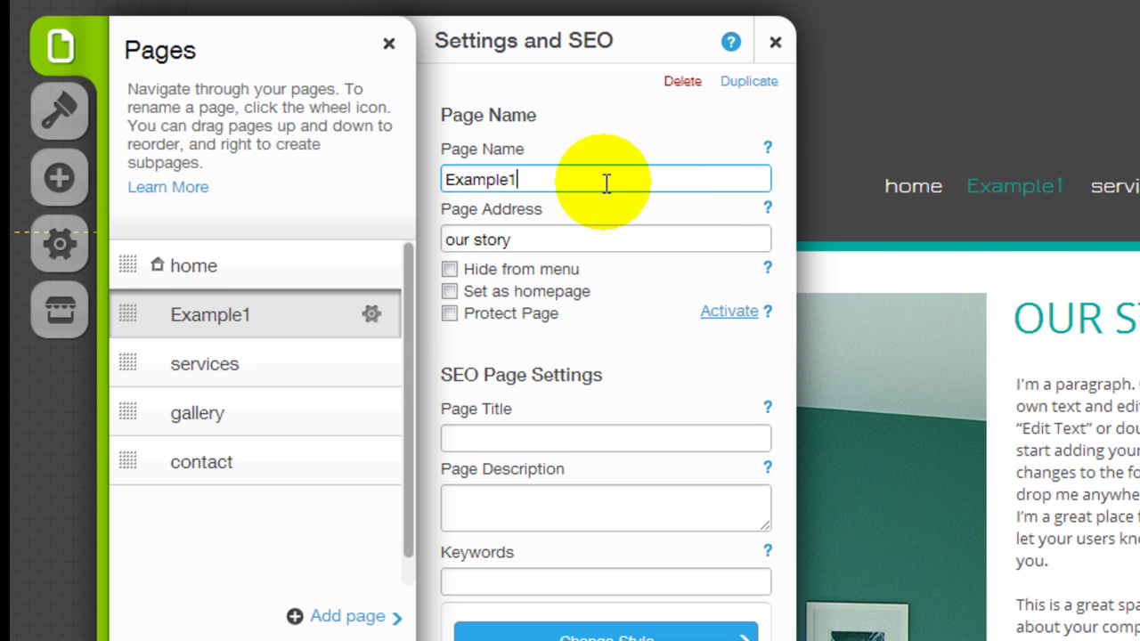
key("BackSpace")
key("BackSpace")
key("BackSpace")
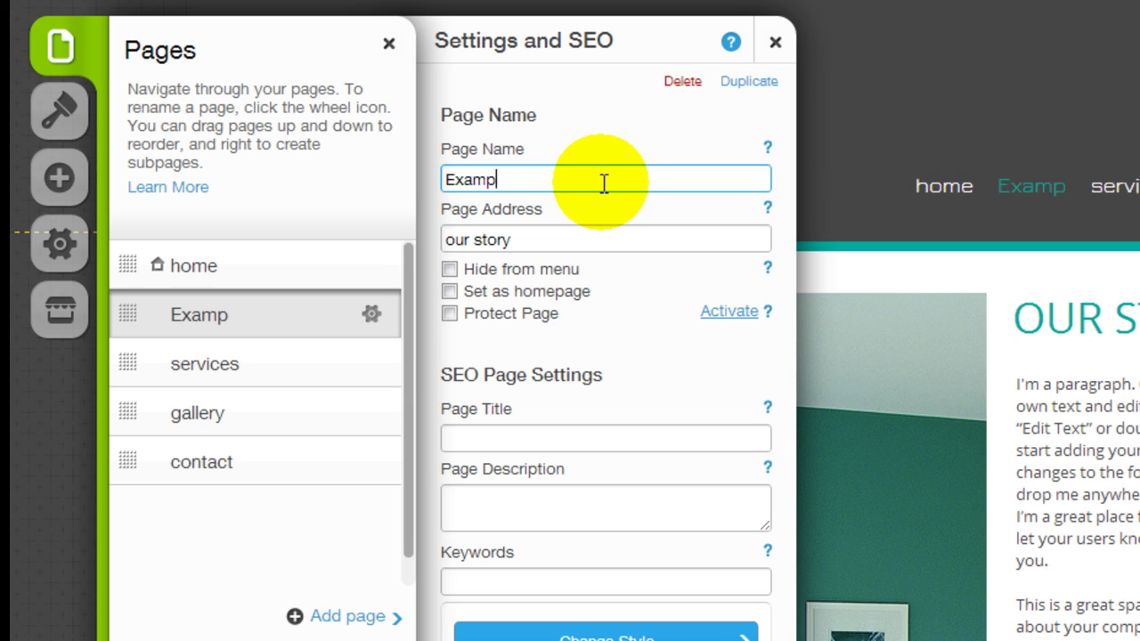
key("BackSpace")
key("BackSpace")
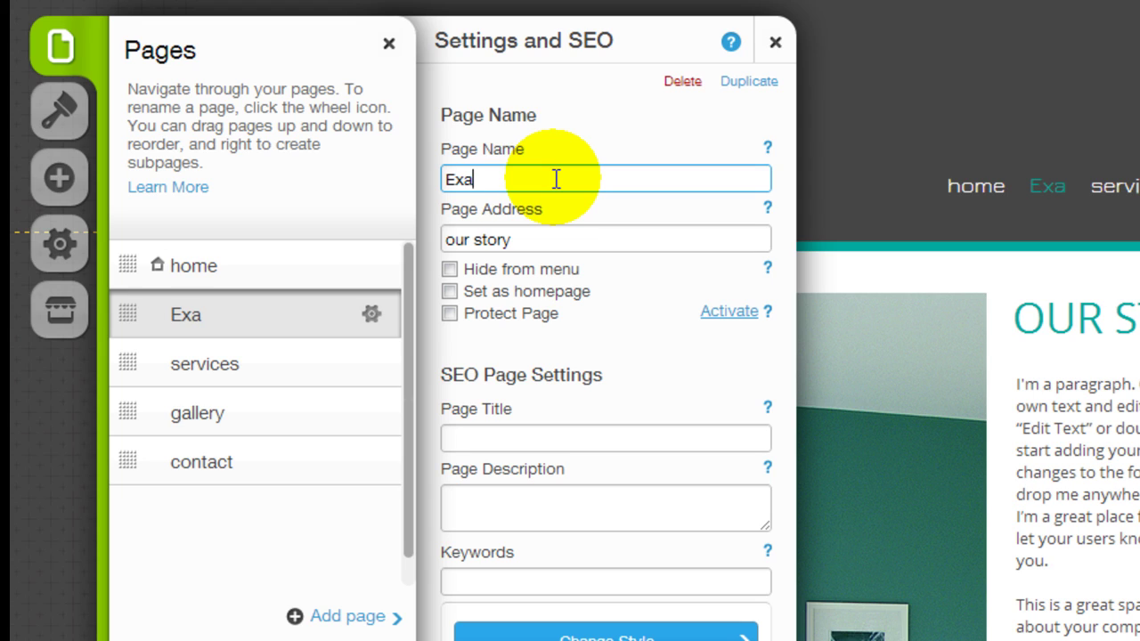
type("mple1")
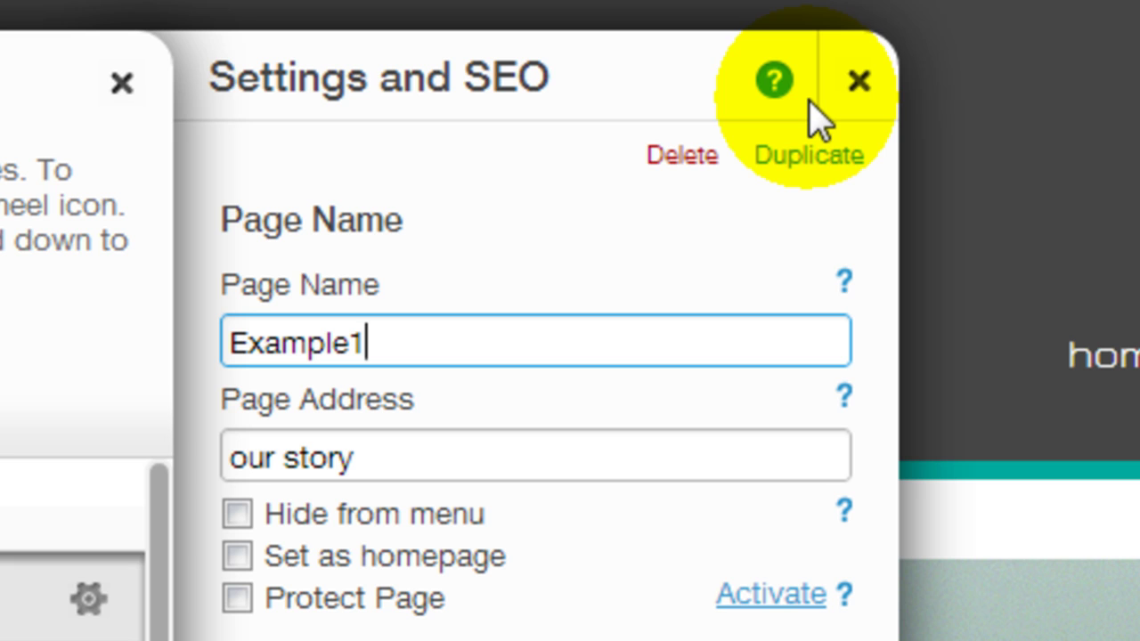
left_click(774, 80)
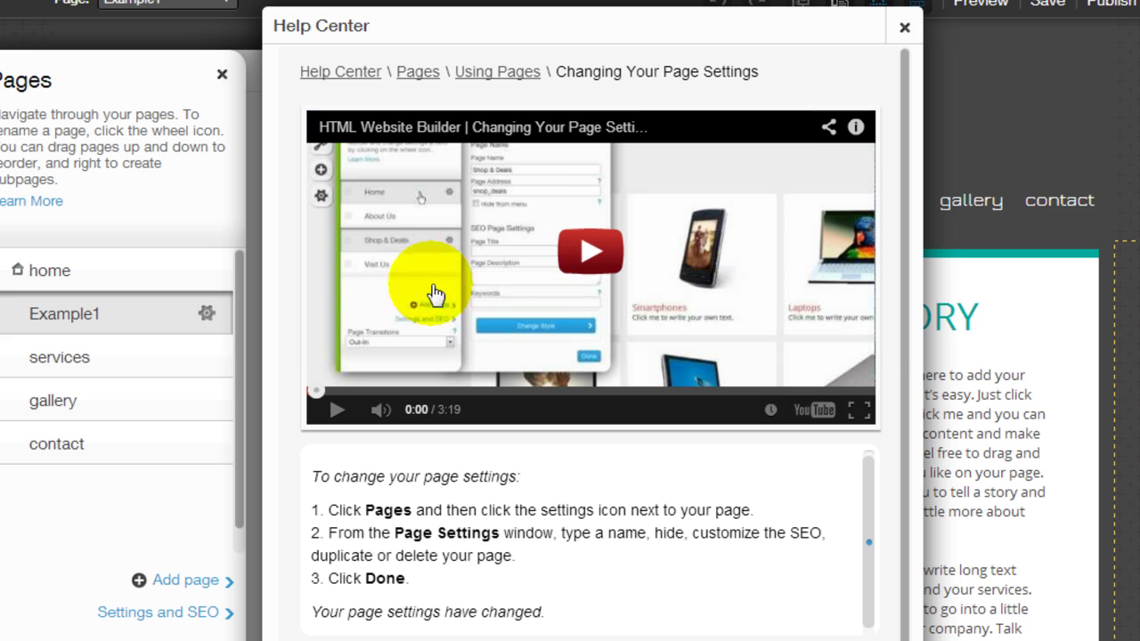
left_click(903, 30)
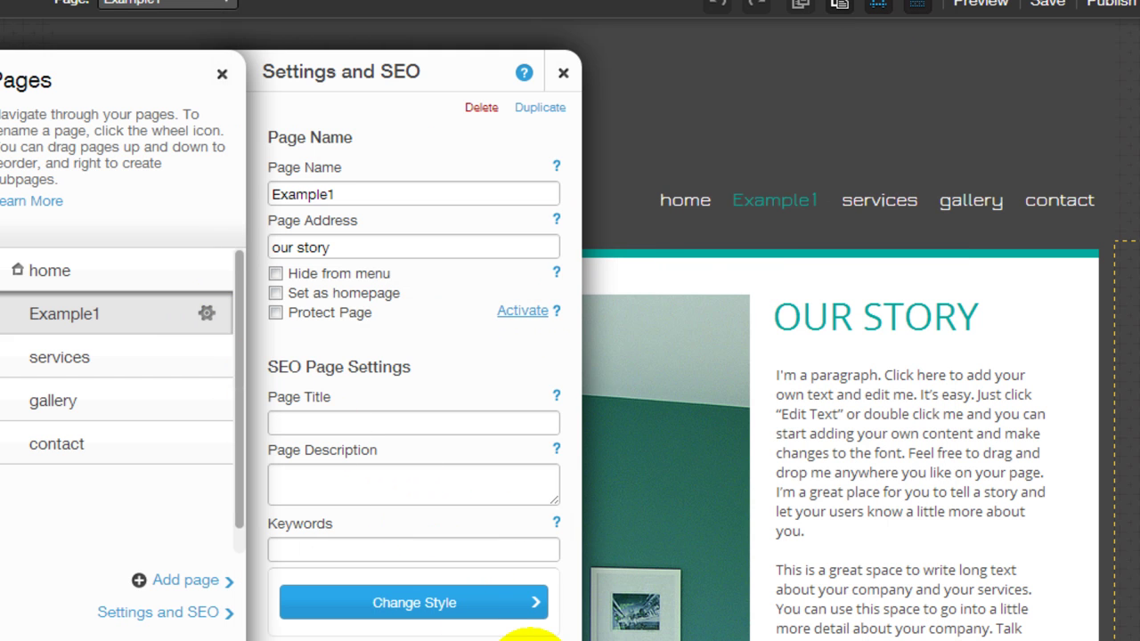
Step: Close the page settings and keep Example1 second in the page order, right after home
left_click(521, 638)
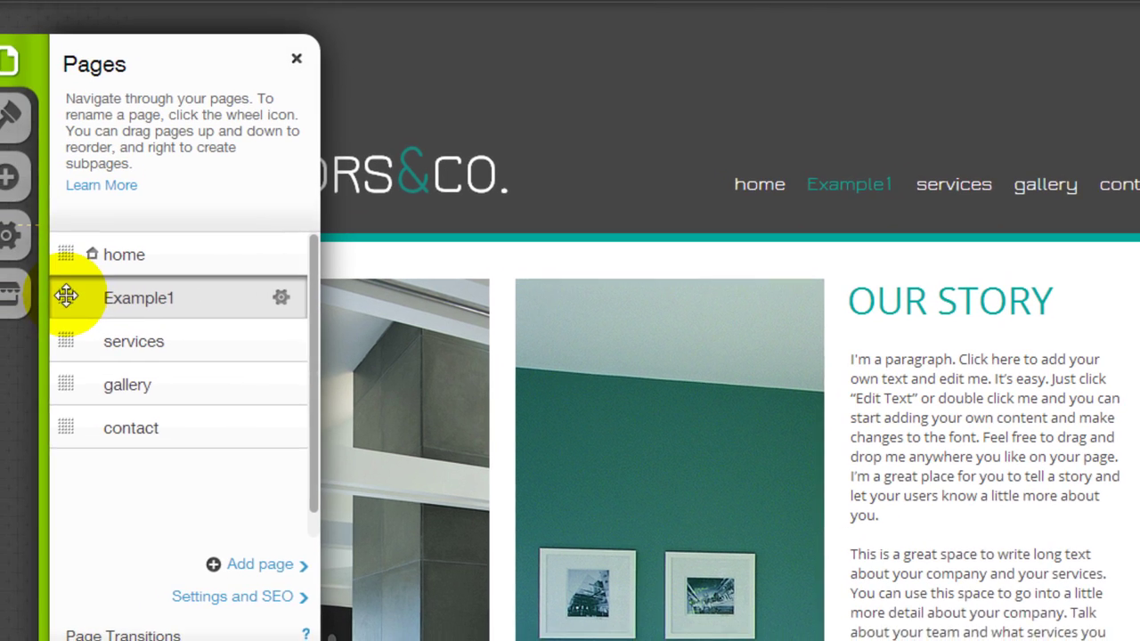
mouse_move(92, 293)
left_mouse_down()
mouse_move(91, 385)
mouse_move(128, 394)
left_mouse_up()
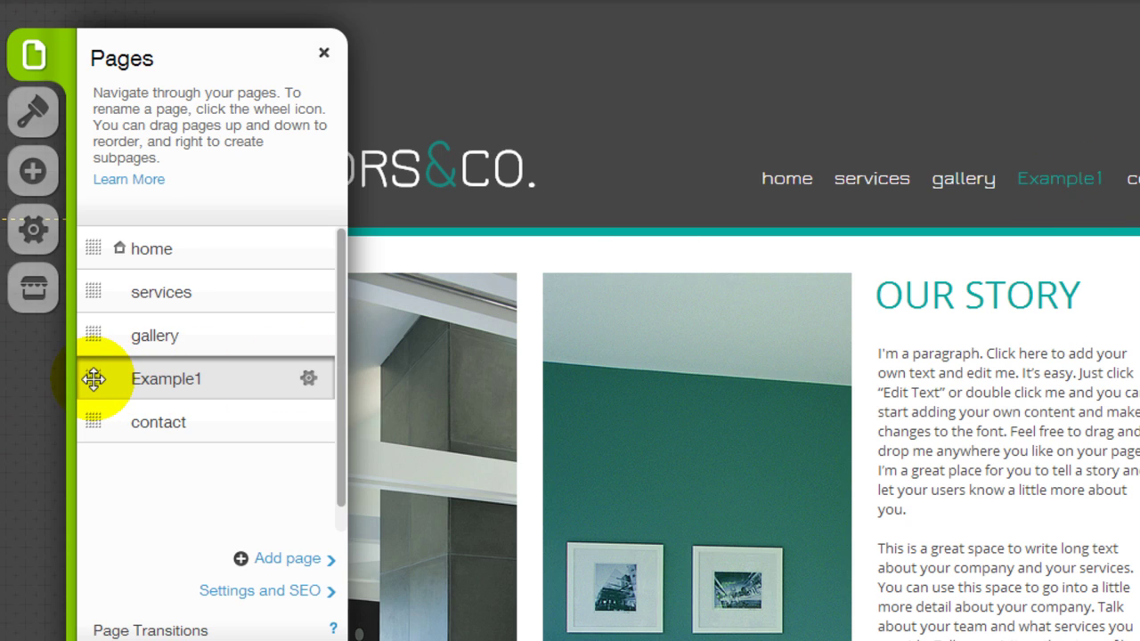
mouse_move(93, 380)
left_mouse_down()
mouse_move(108, 388)
mouse_move(109, 379)
left_mouse_up()
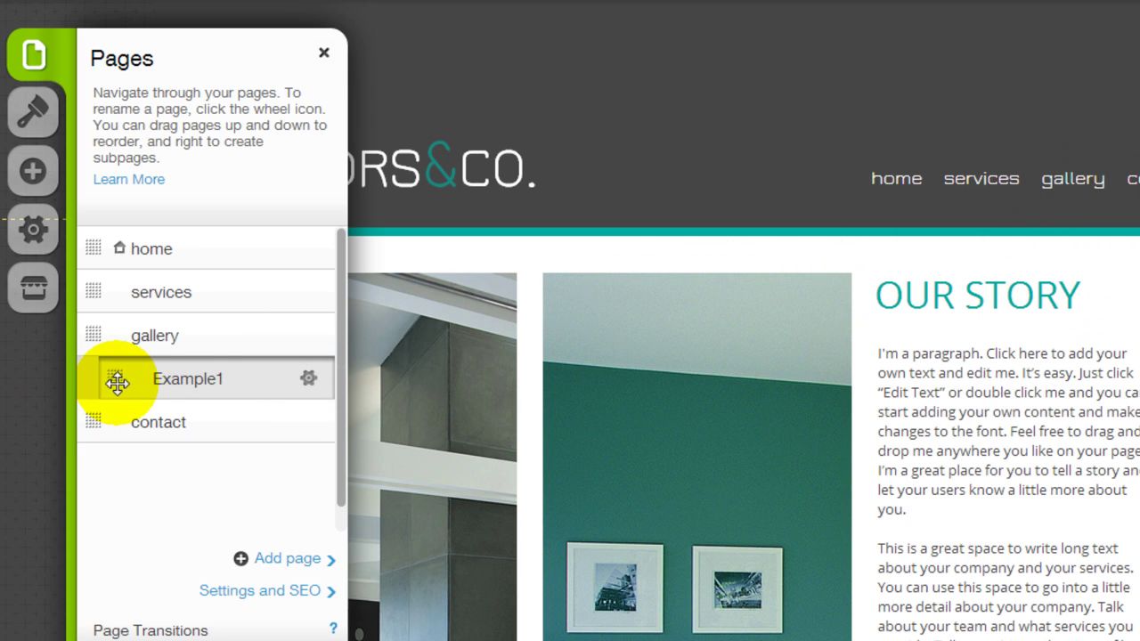
left_click_drag(118, 383, 85, 298)
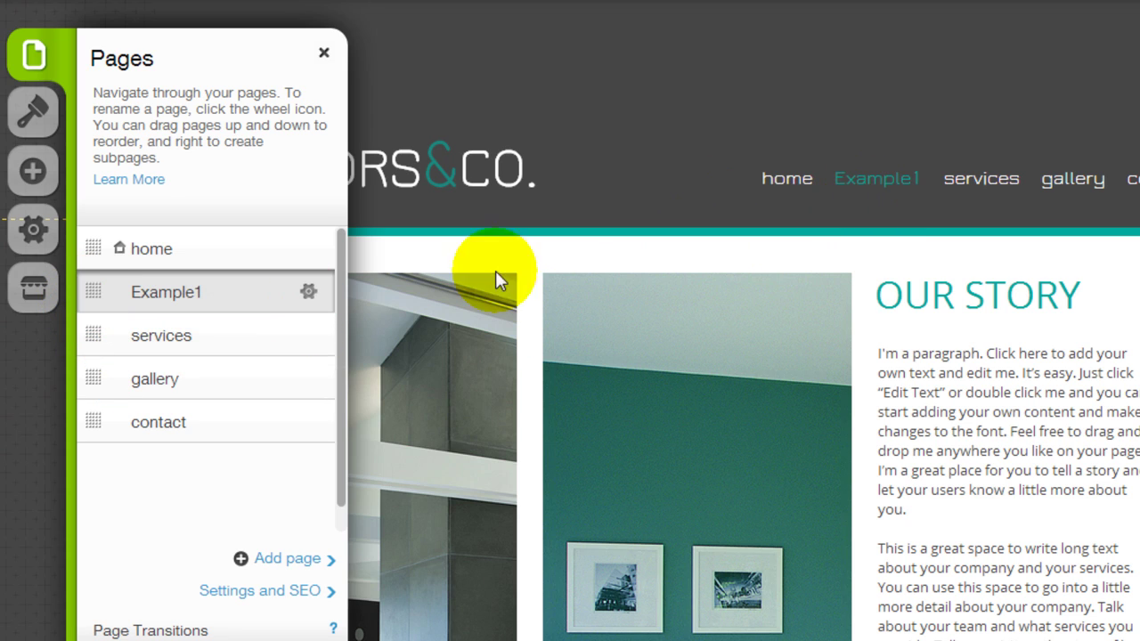
left_click(324, 53)
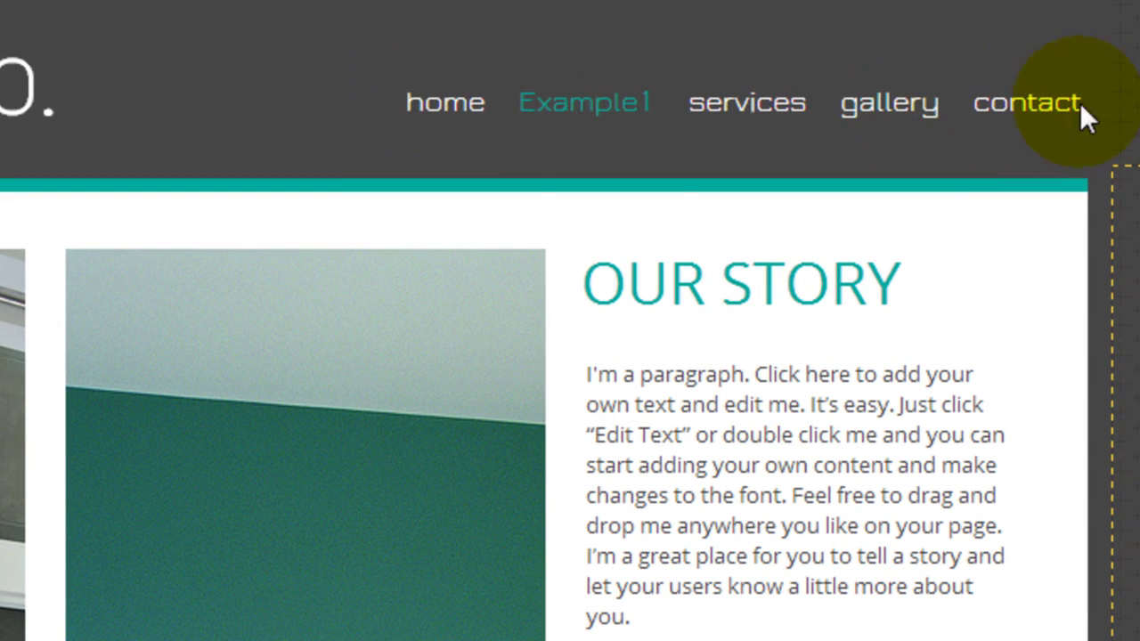
Step: Open the site menu's detailed style options and check the current page's name colour
left_click(767, 98)
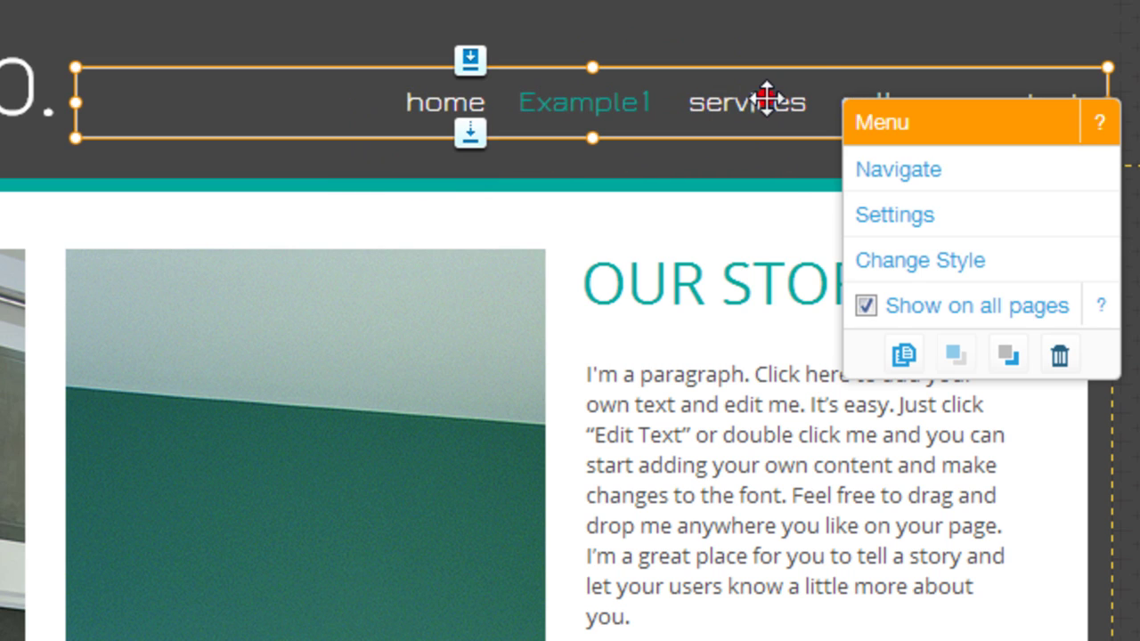
left_click(926, 252)
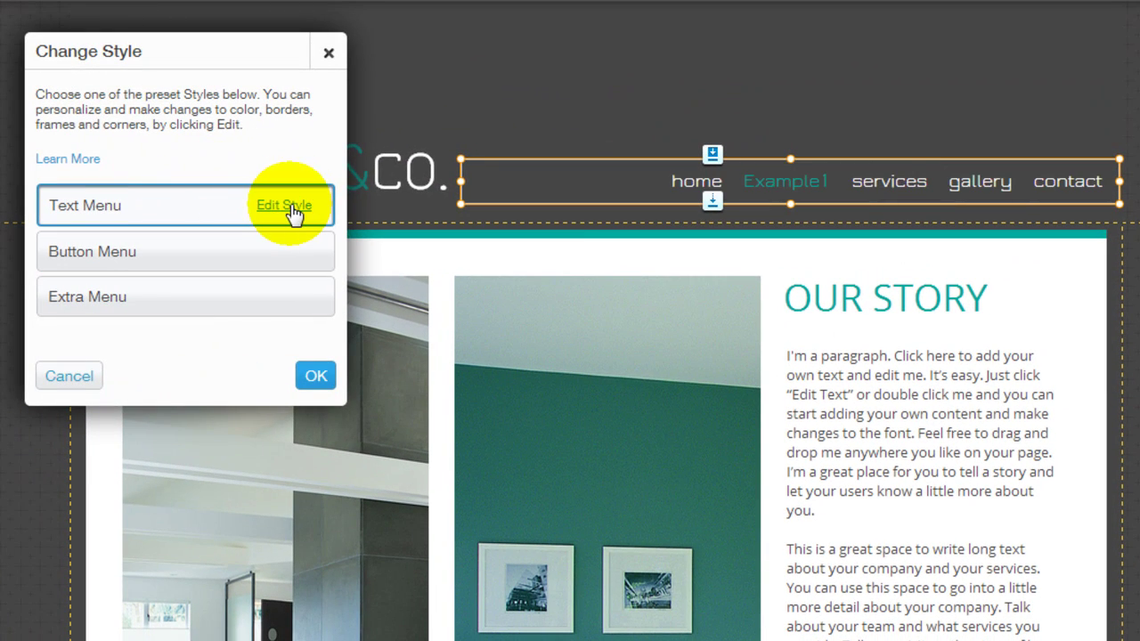
left_click(285, 205)
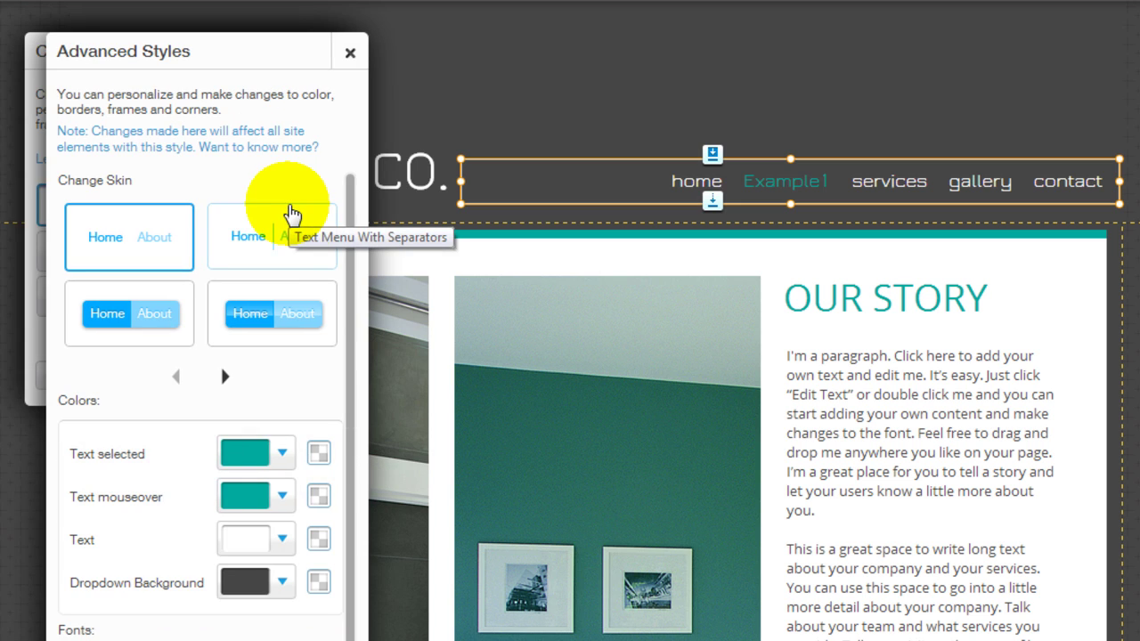
scroll(142, 428, "down", 2)
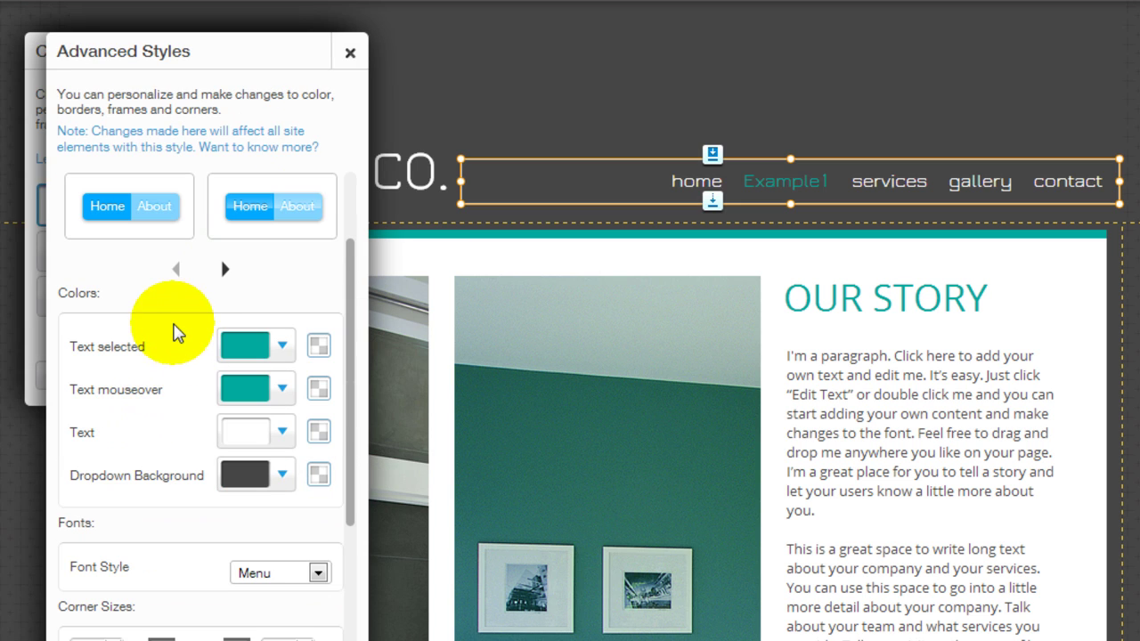
left_click(256, 347)
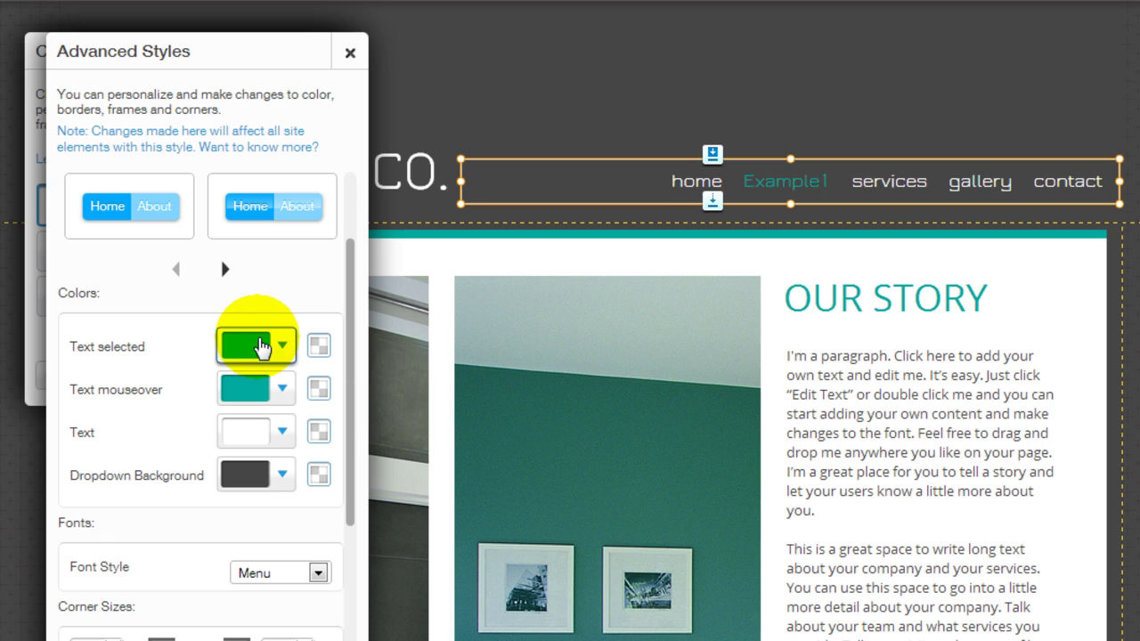
Step: Review the menu's font styles, keeping the Menu font style
scroll(171, 351, "down", 3)
left_click(297, 365)
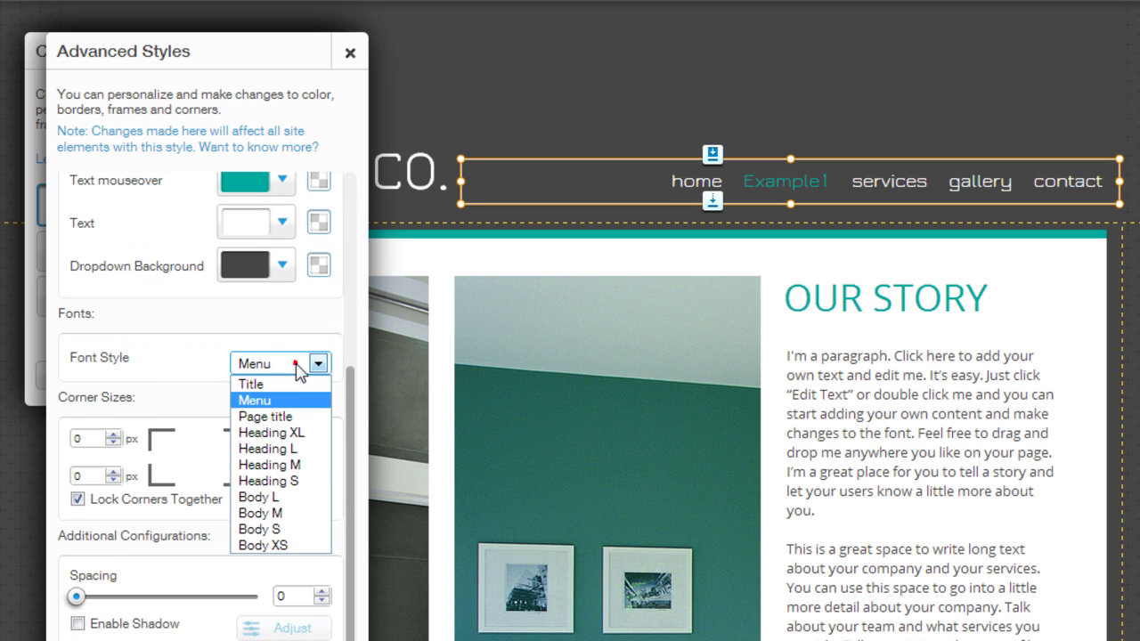
left_click(196, 417)
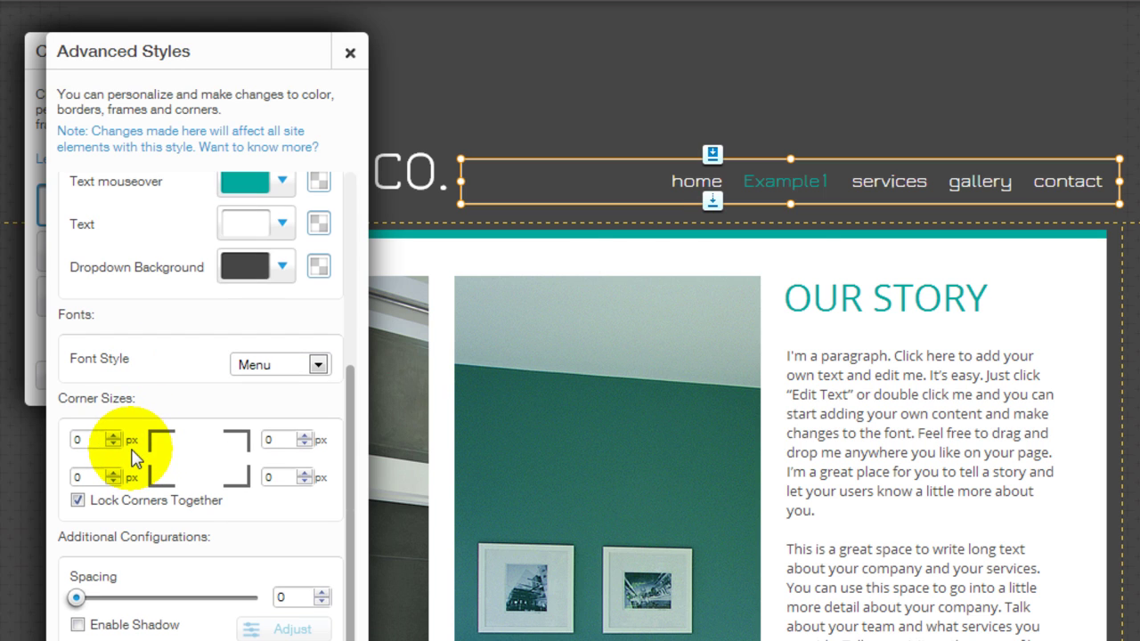
scroll(132, 456, "down", 1)
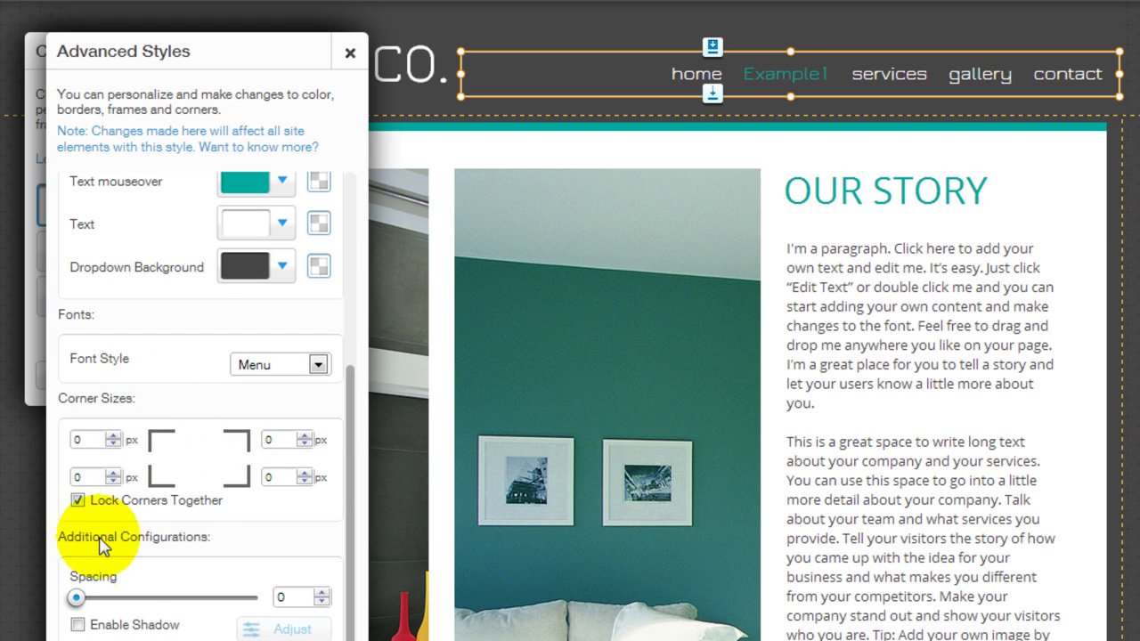
scroll(183, 537, "up", 5)
scroll(240, 427, "up", 1)
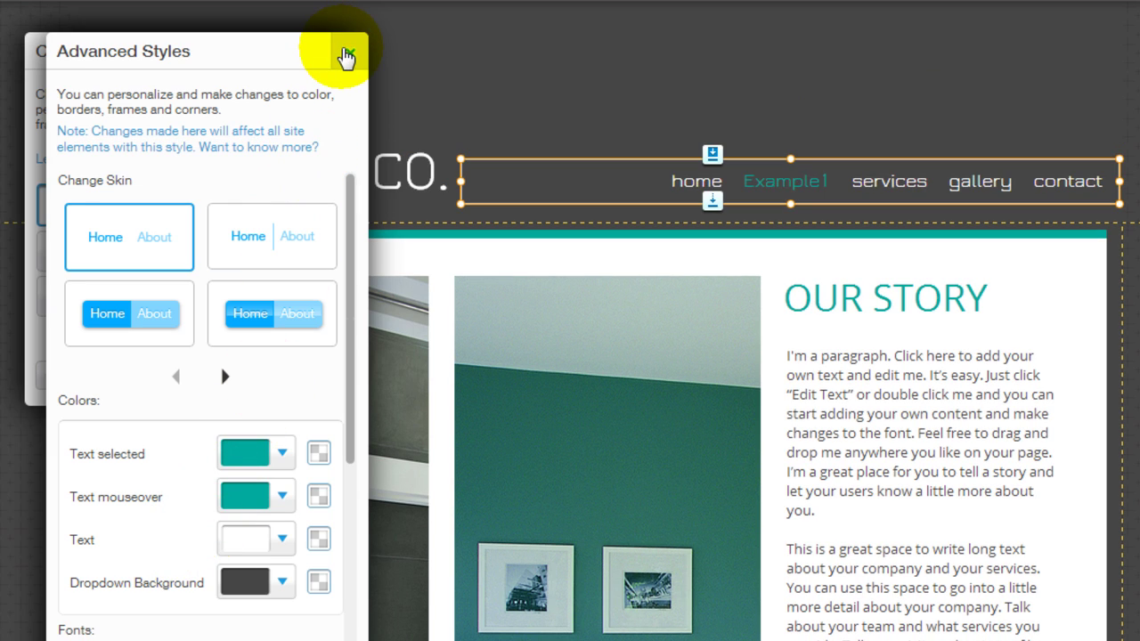
left_click(346, 56)
Step: Switch the menu to the Button Menu style and review its detailed options
left_click(250, 253)
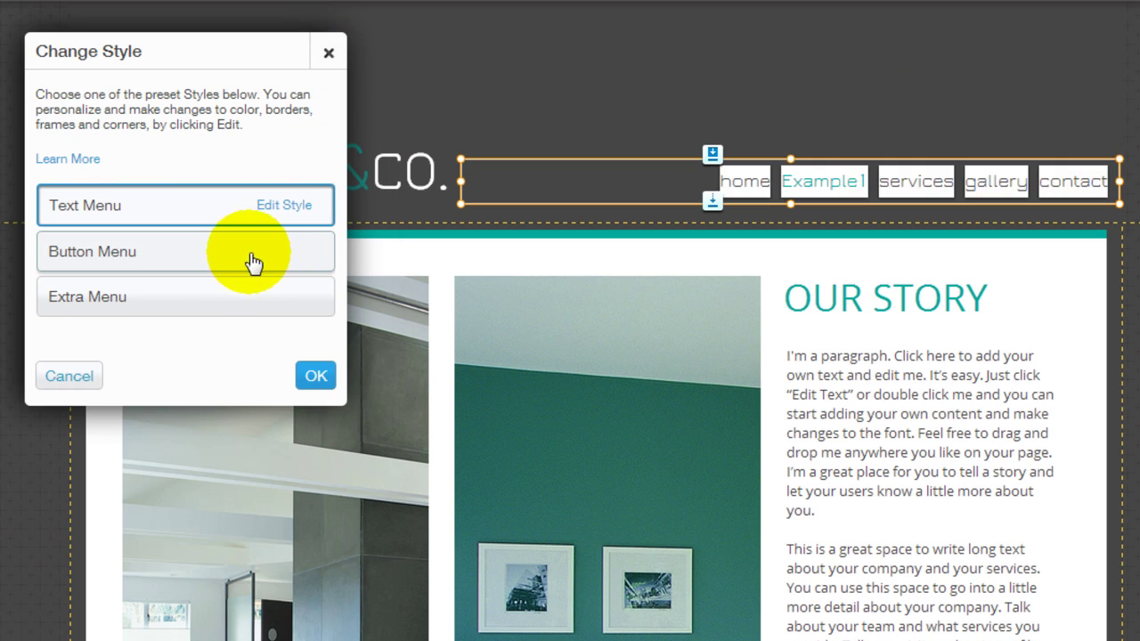
left_click(250, 256)
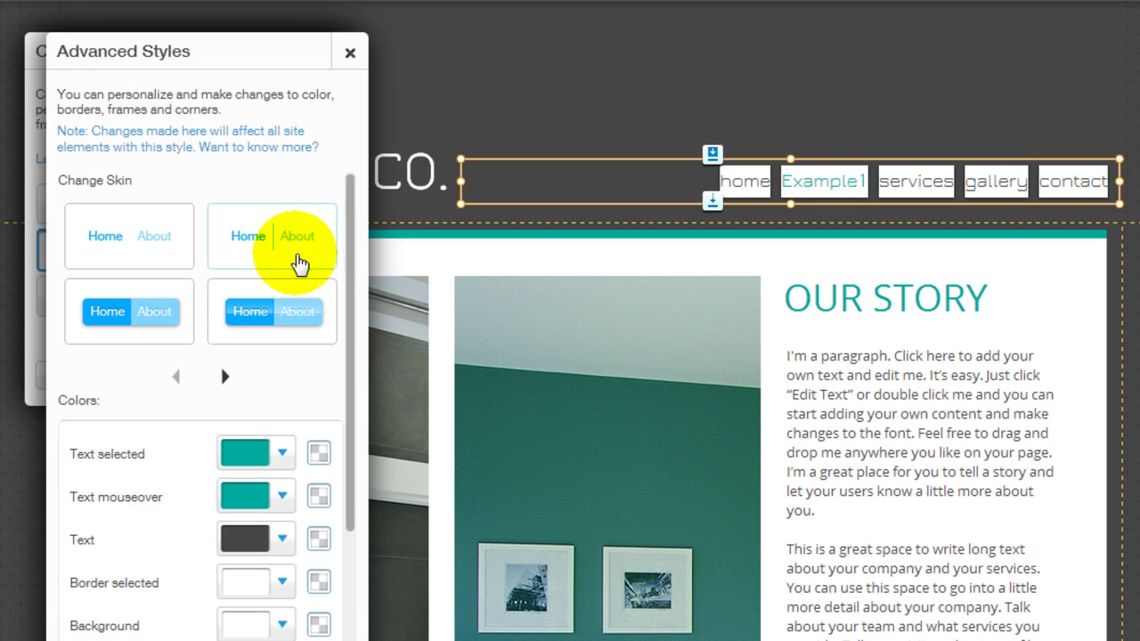
scroll(278, 356, "down", 5)
scroll(277, 357, "up", 1)
scroll(278, 356, "up", 4)
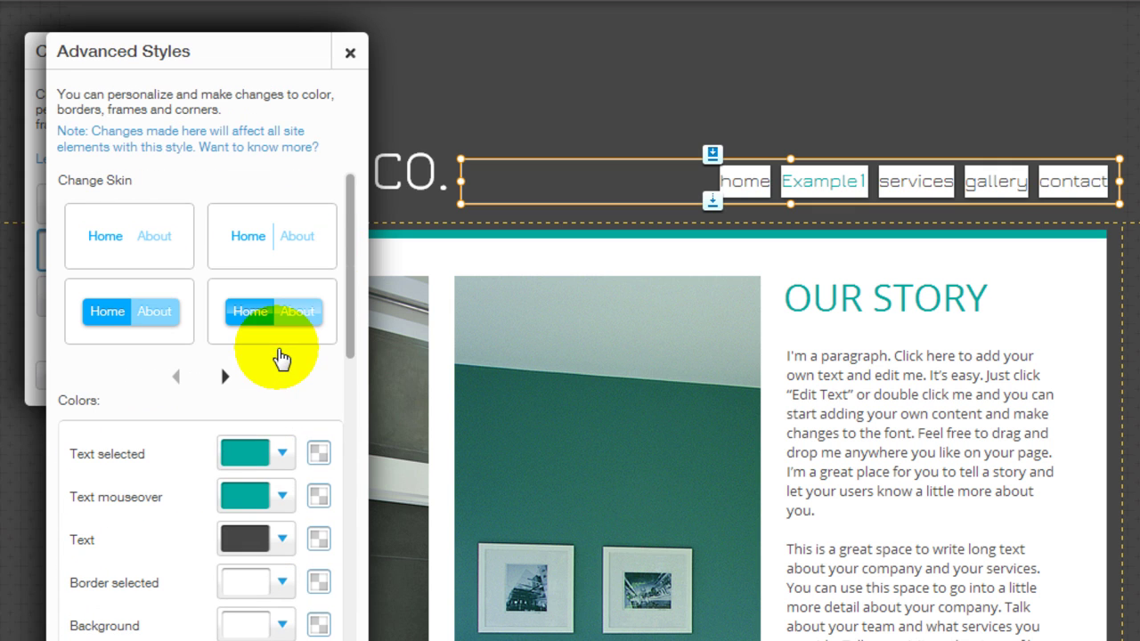
left_click(350, 54)
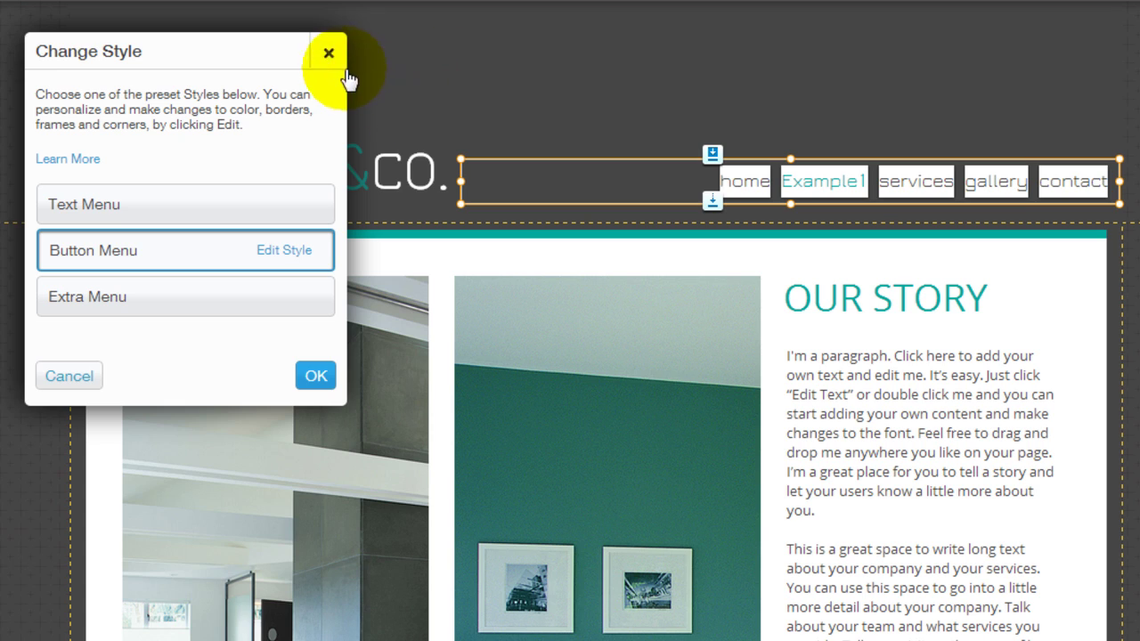
Step: Close the menu style chooser and go to the gallery page, selecting its image grid
left_click(328, 53)
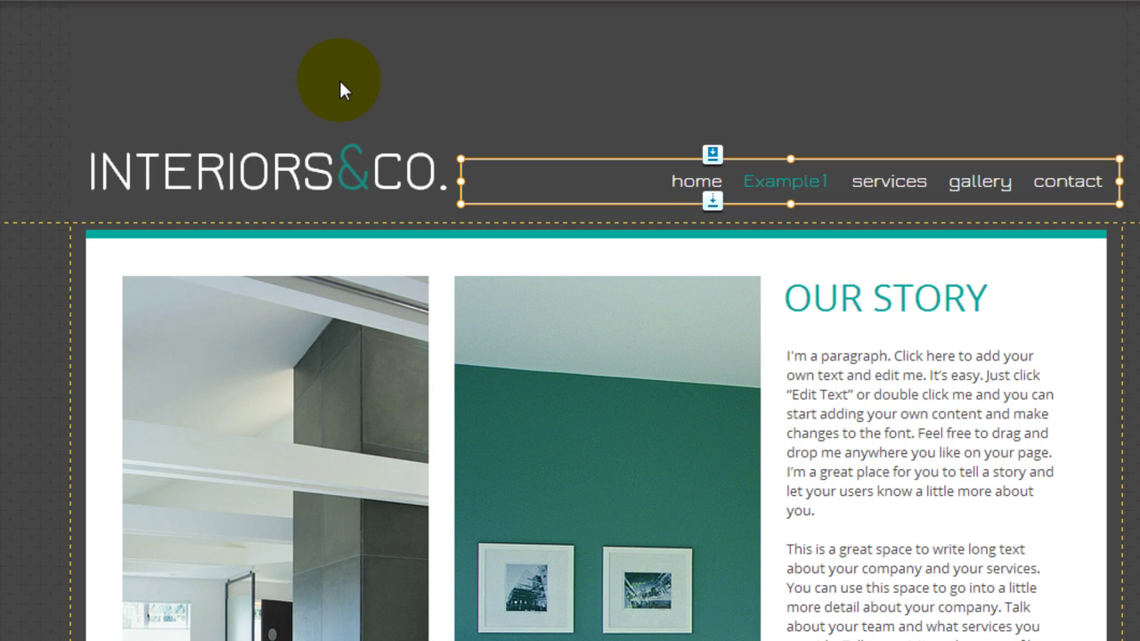
left_click(302, 37)
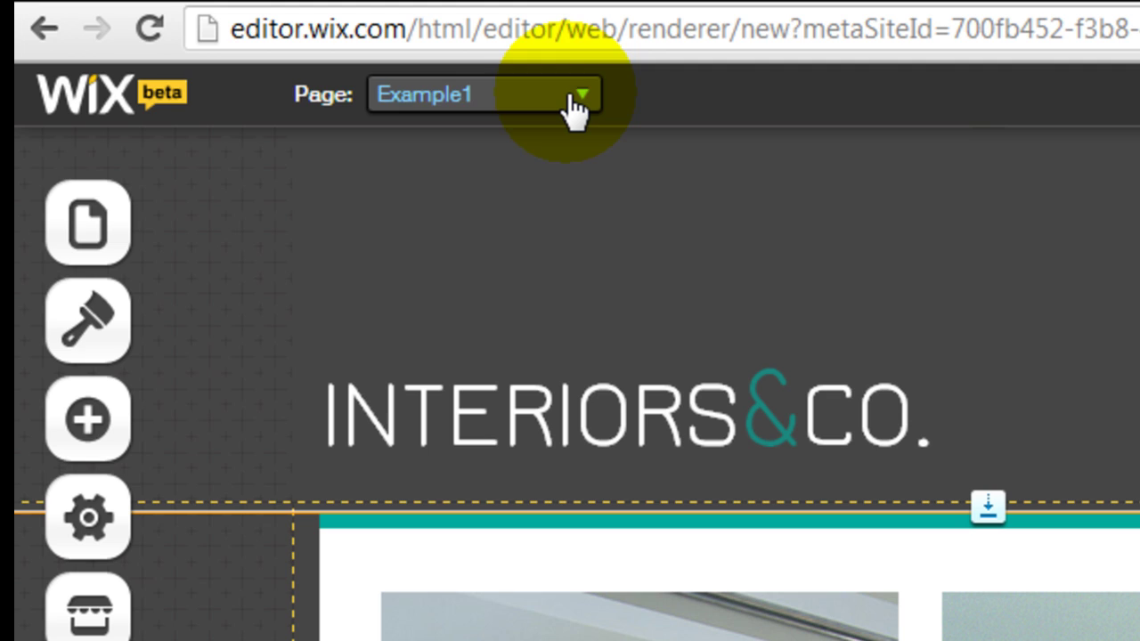
left_click(574, 98)
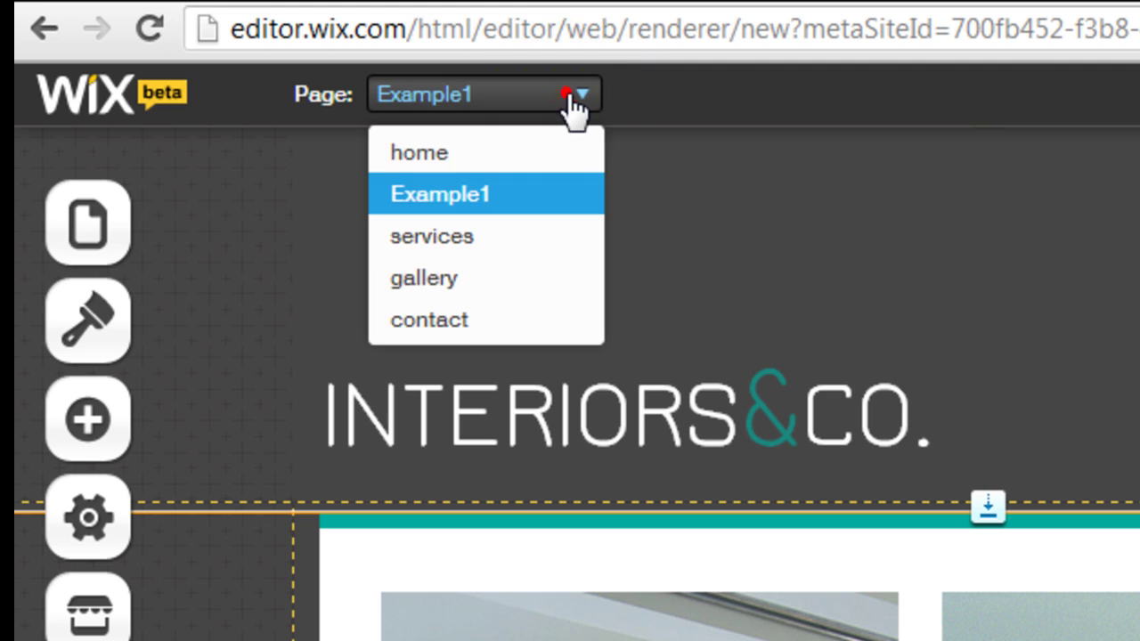
left_click(443, 278)
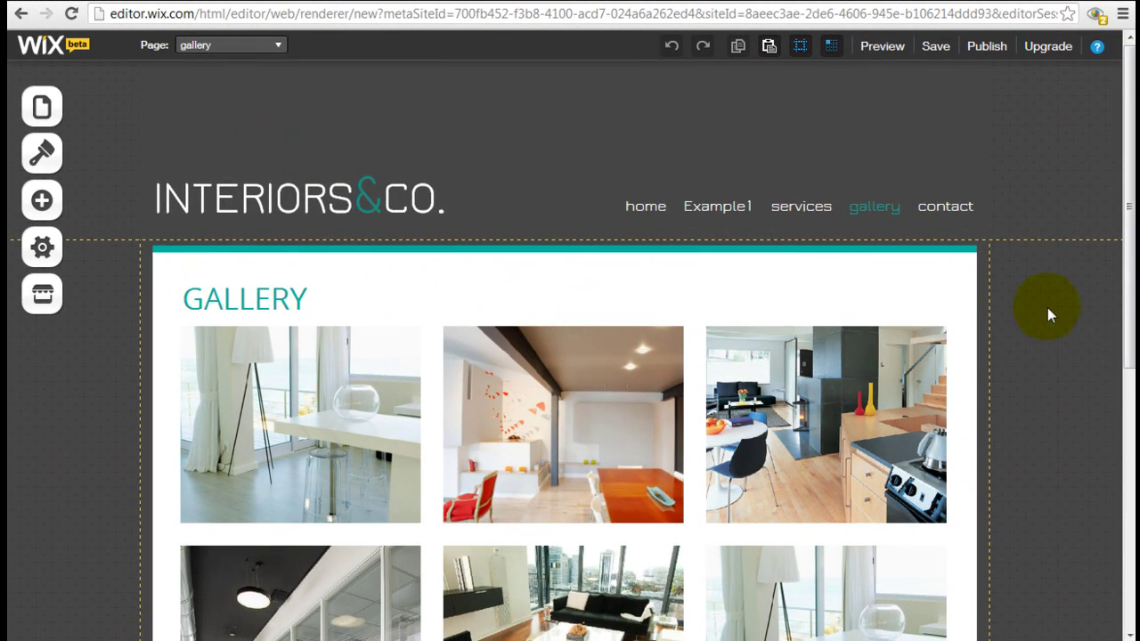
scroll(1064, 325, "down", 2)
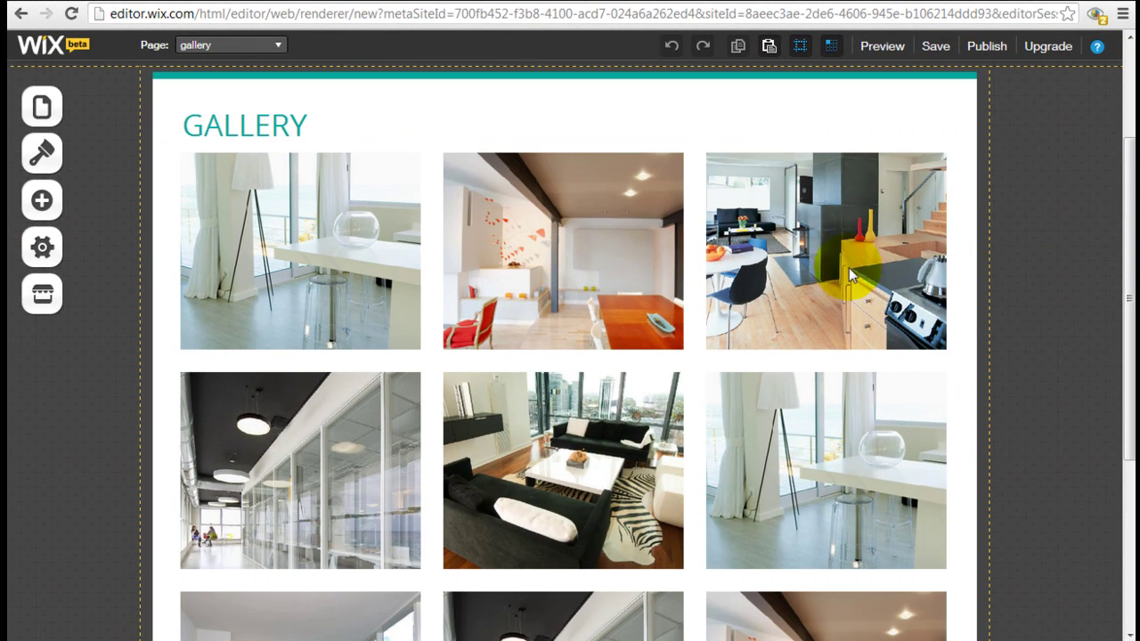
left_click(569, 245)
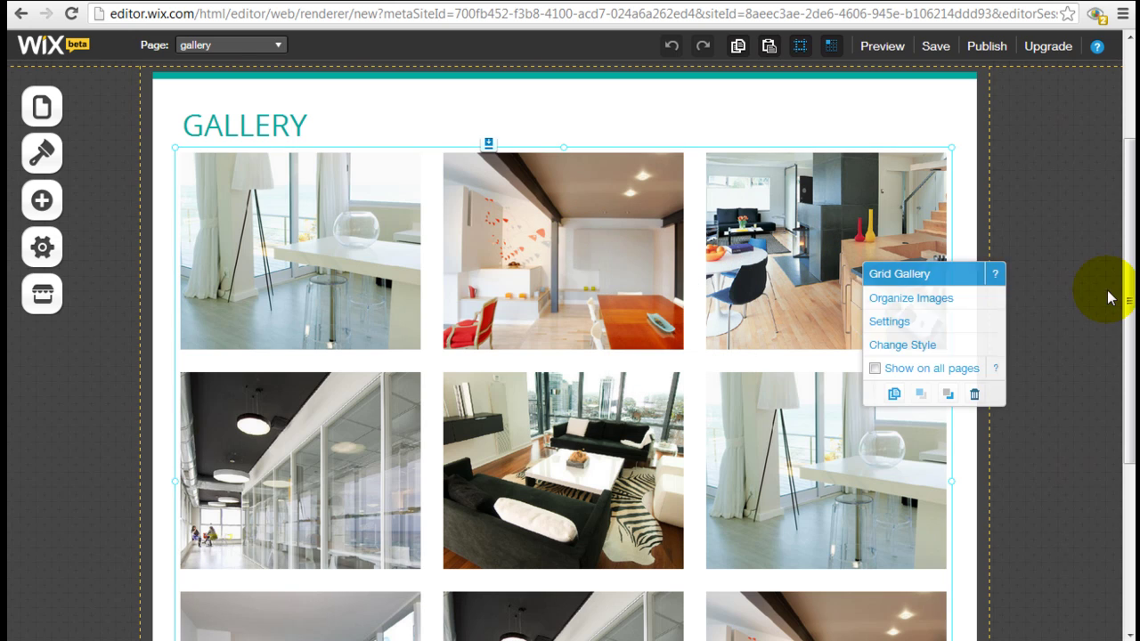
Step: Switch to the contact page from the Page dropdown
scroll(1110, 298, "up", 2)
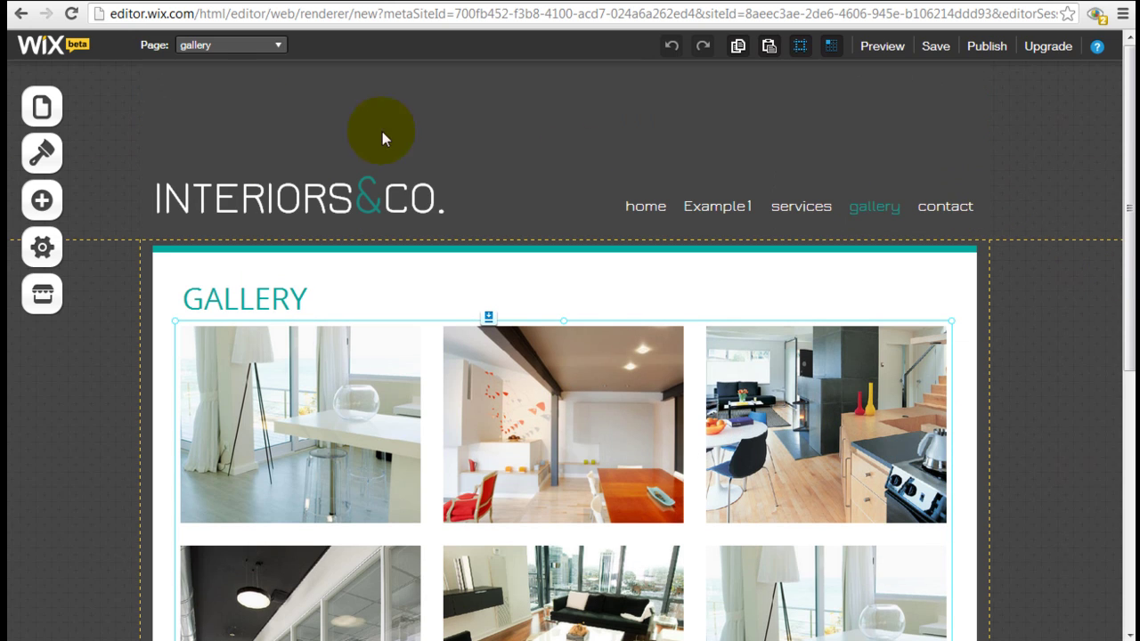
left_click(276, 46)
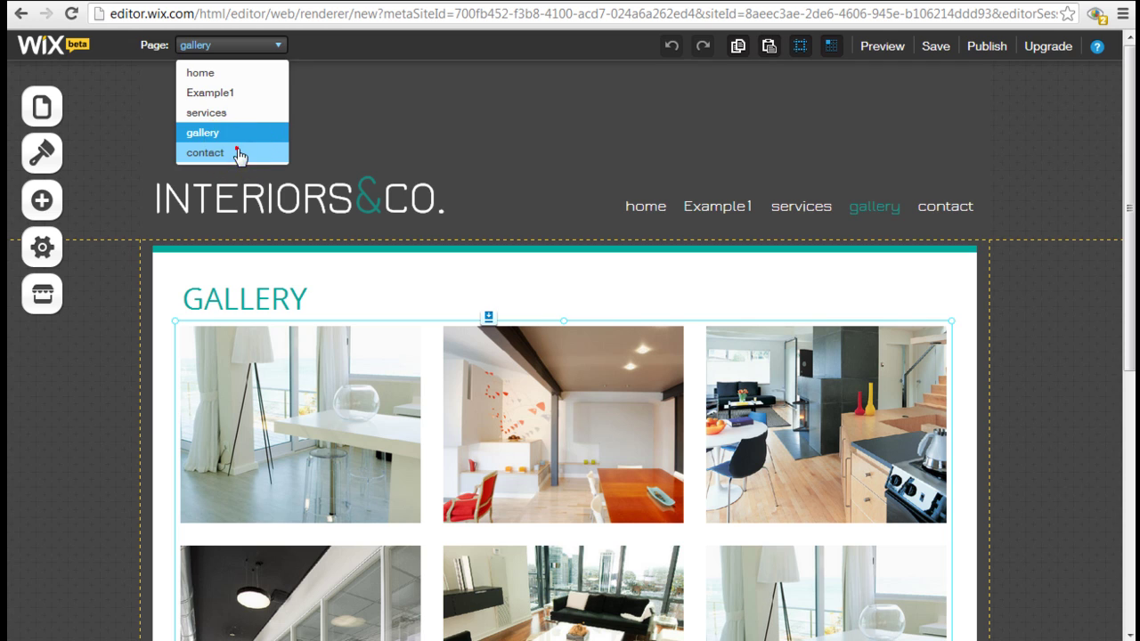
left_click(238, 155)
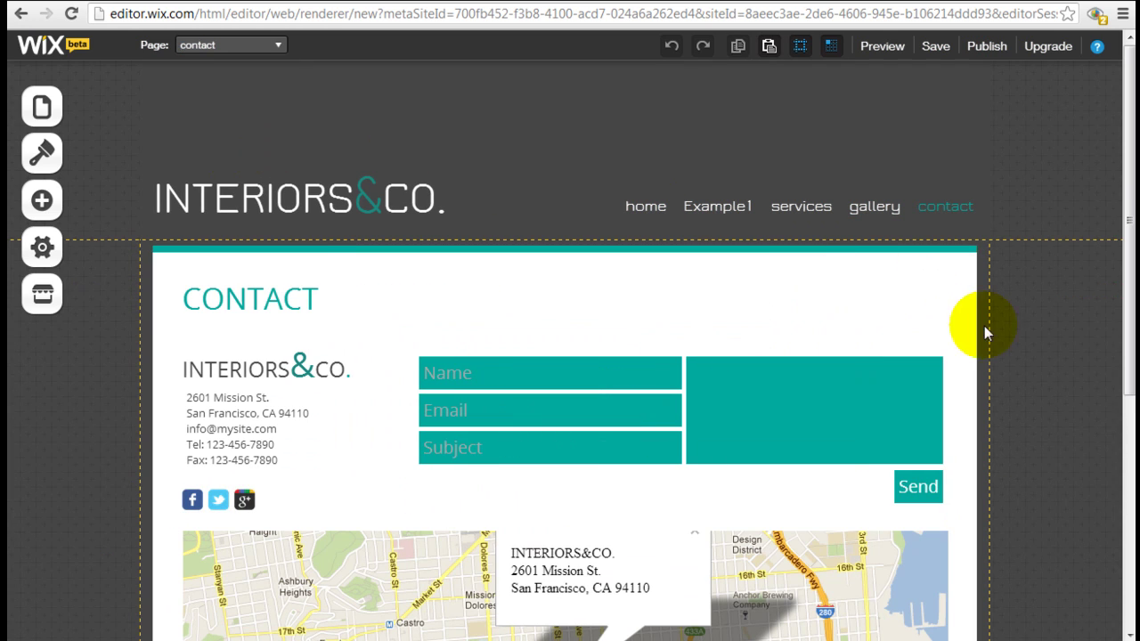